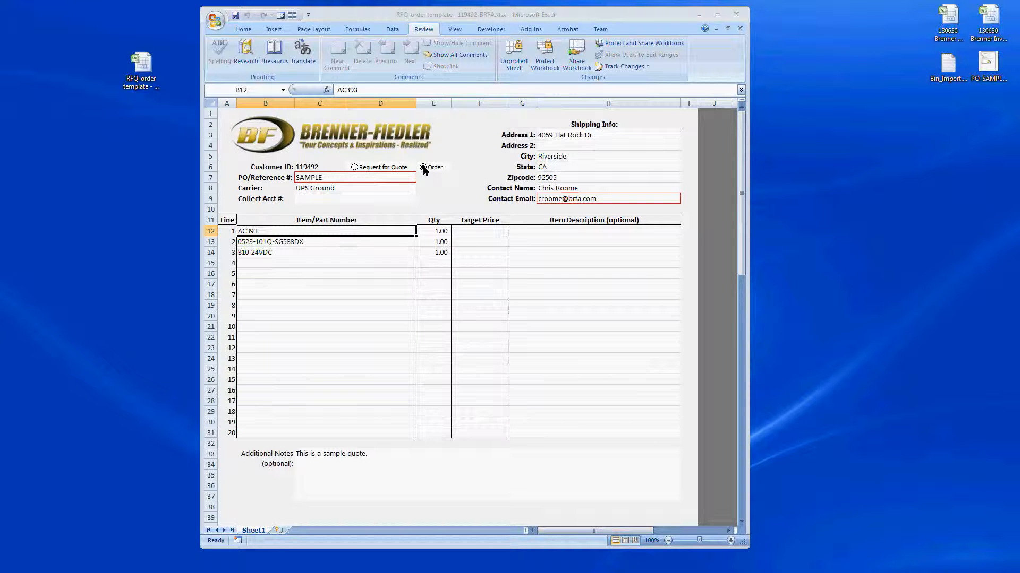
Step: Mark the form as a Request for Quote and keep UPS Ground as the carrier in C8
left_click(329, 178)
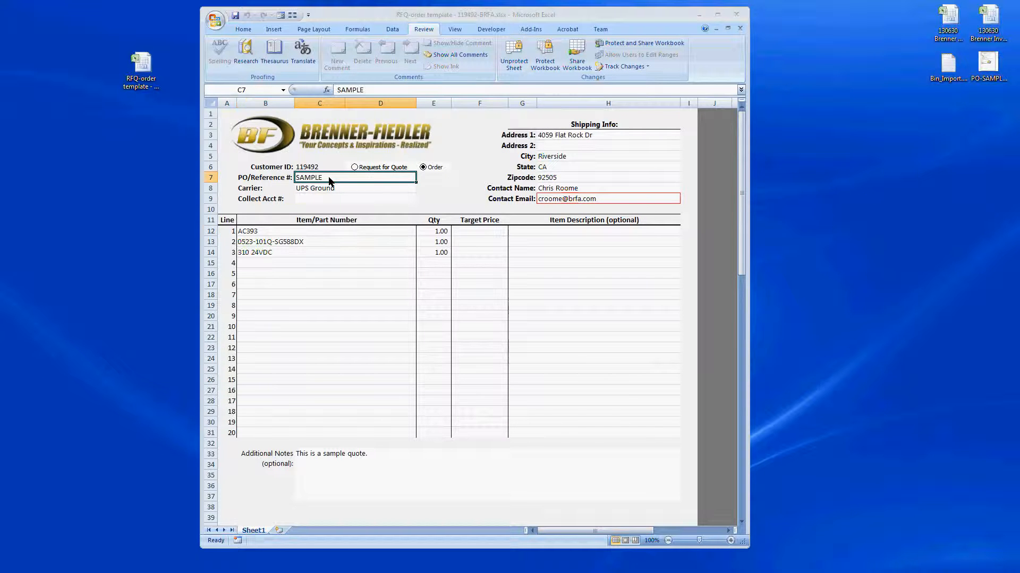
left_click(355, 167)
left_click(356, 190)
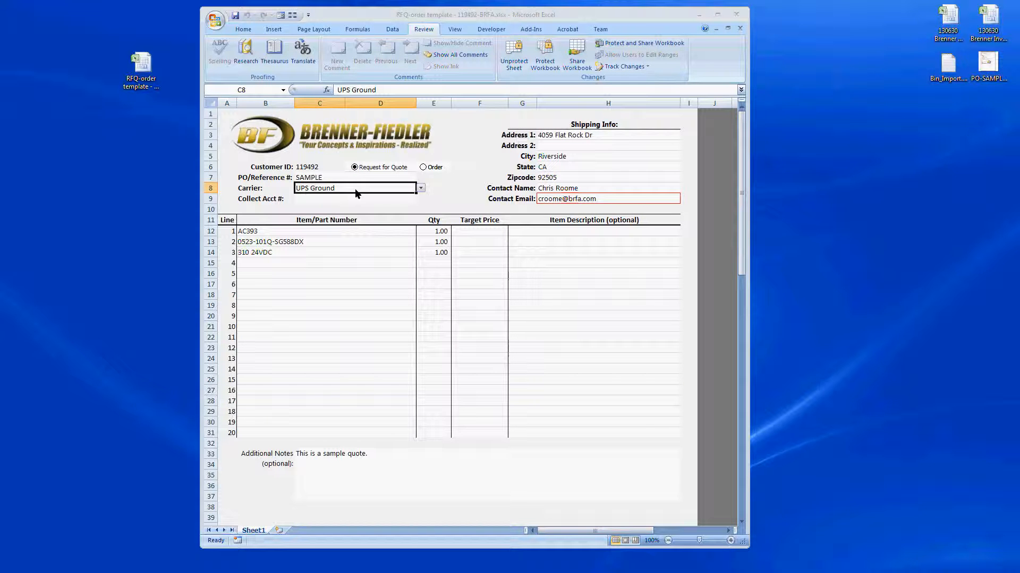
left_click(421, 188)
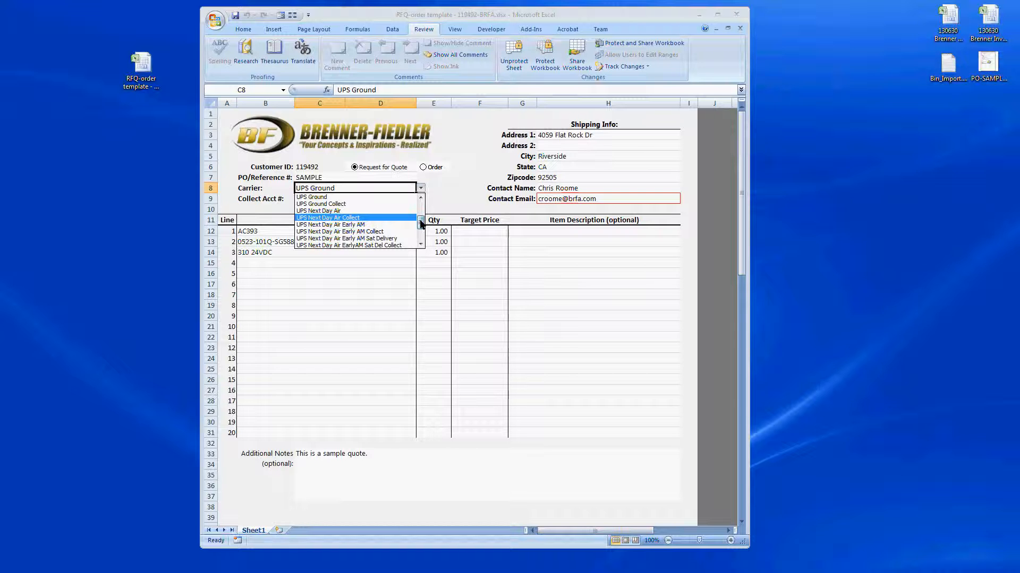
mouse_move(420, 221)
left_mouse_down()
mouse_move(420, 230)
mouse_move(422, 196)
mouse_move(421, 213)
left_mouse_up()
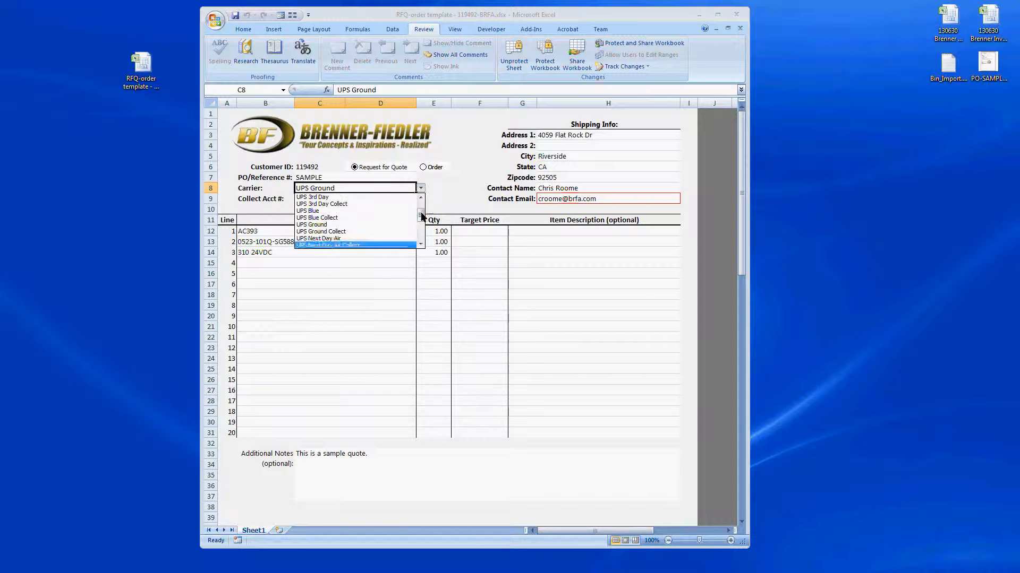
left_click(319, 222)
left_click(578, 138)
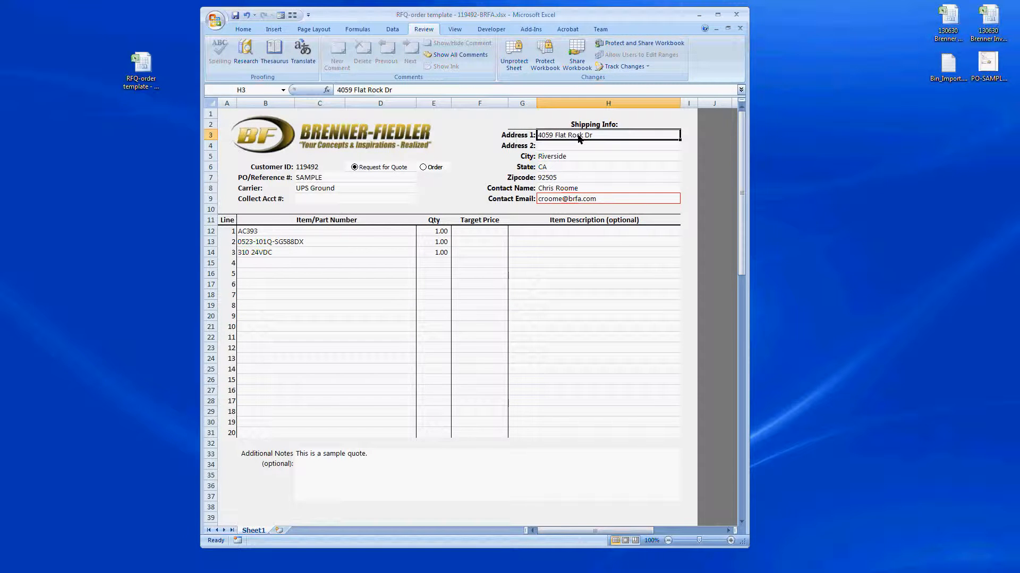
left_click_drag(578, 138, 577, 193)
left_click(577, 200)
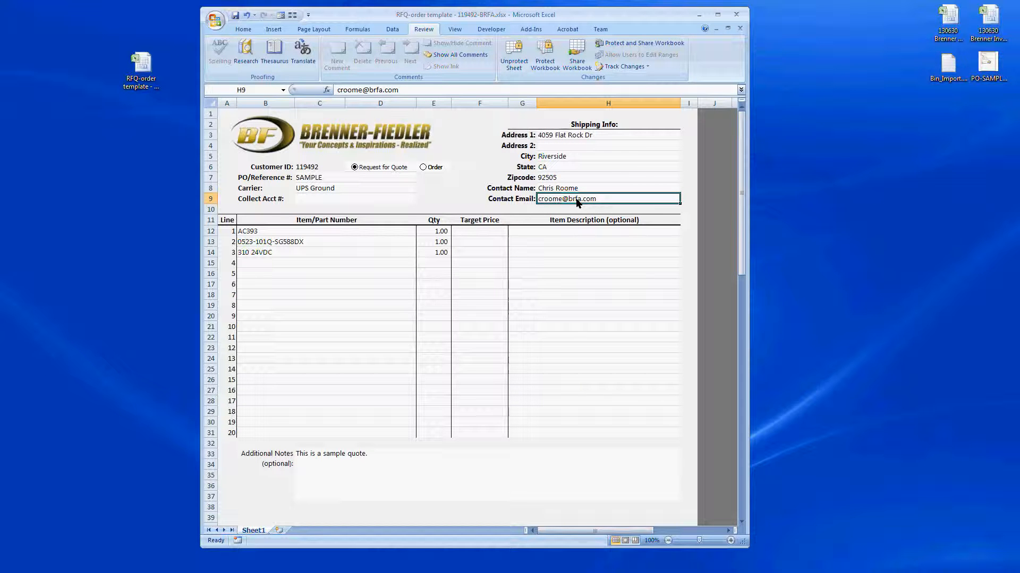
left_click(332, 233)
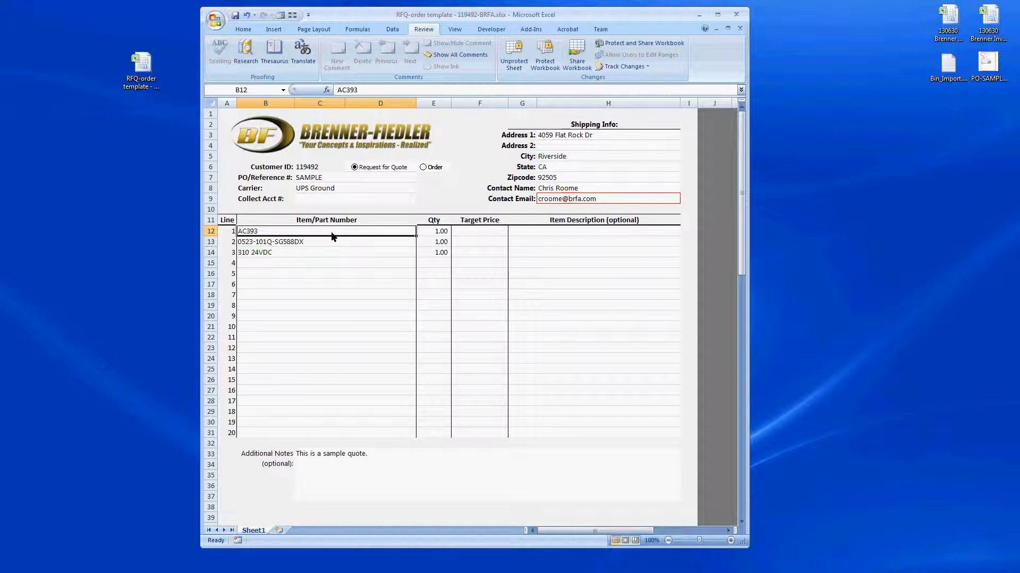
left_click(431, 232)
key("Left")
left_click(433, 235)
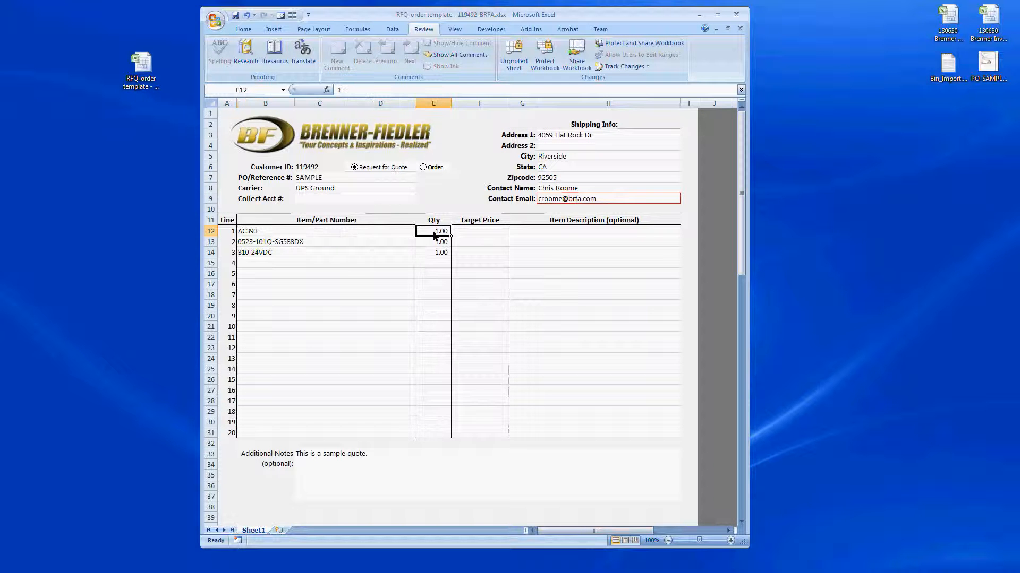
key("Left")
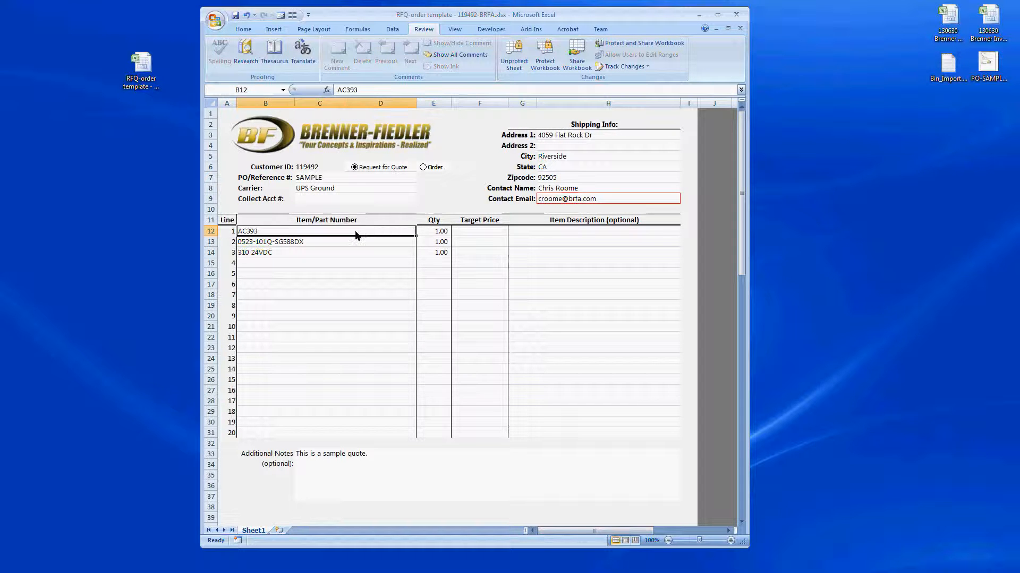
left_click(427, 235)
left_click(484, 236)
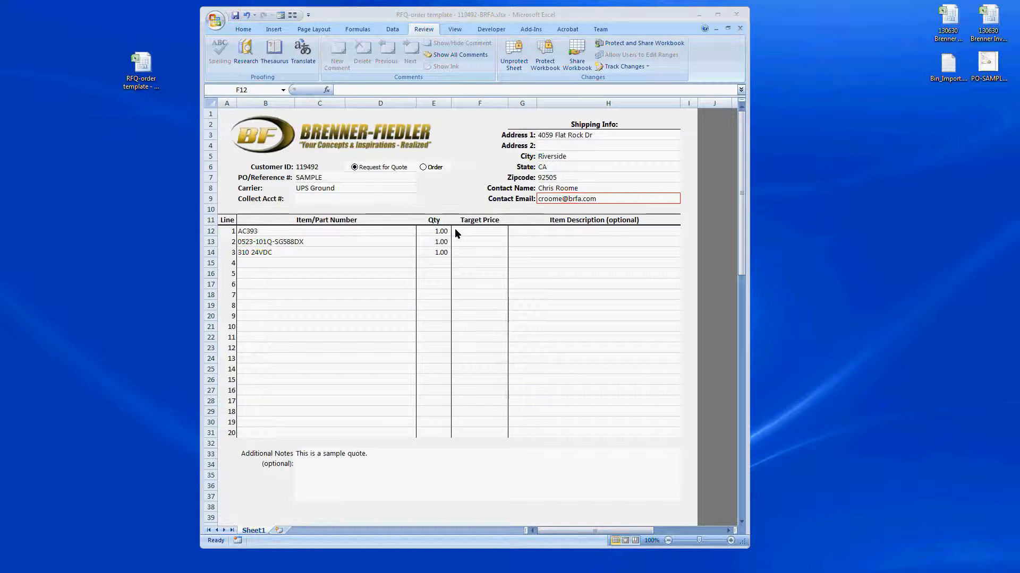
left_click(455, 229)
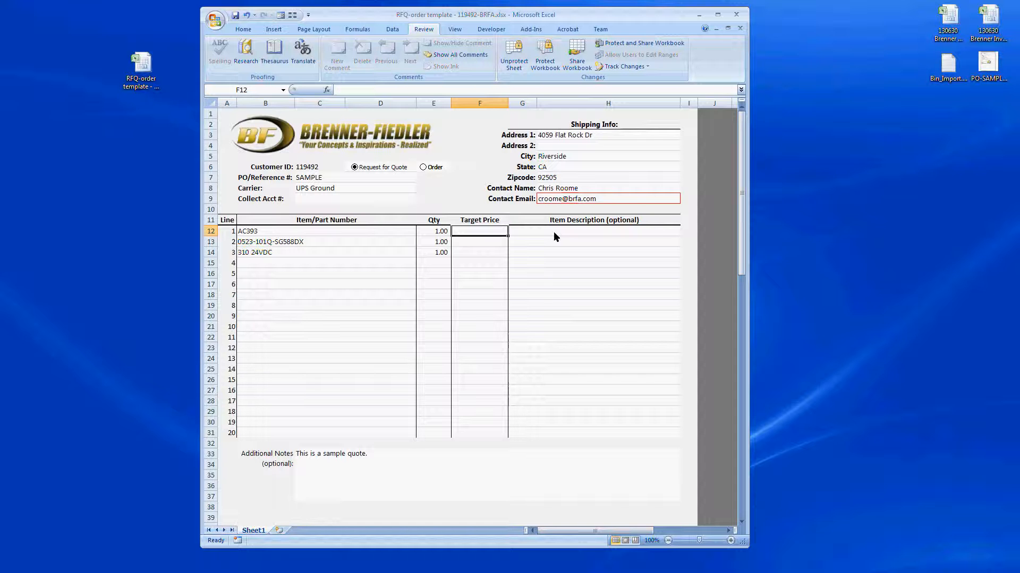
left_click(335, 232)
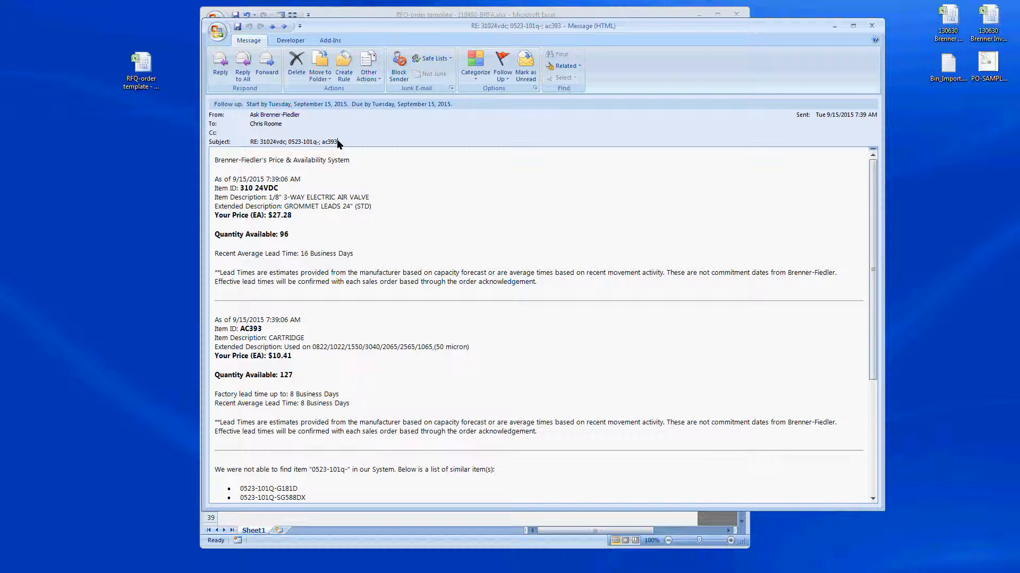
Step: Review the subject's part numbers and the 310 24VDC item's 16 Business Days lead time
left_click_drag(337, 142, 260, 143)
left_click(285, 143)
left_click_drag(285, 143, 260, 143)
left_click(278, 193)
left_click_drag(278, 192, 240, 191)
left_click(301, 221)
left_click_drag(354, 253, 246, 254)
left_click(366, 253)
Step: Review the AC393 item's $10.41 price, 127 available and 8 Business Days lead time
left_click(322, 141)
left_click_drag(262, 328, 240, 329)
left_click(293, 354)
left_click_drag(293, 356, 282, 374)
left_click(292, 370)
left_click(354, 403)
left_click_drag(353, 402, 323, 390)
left_click(309, 396)
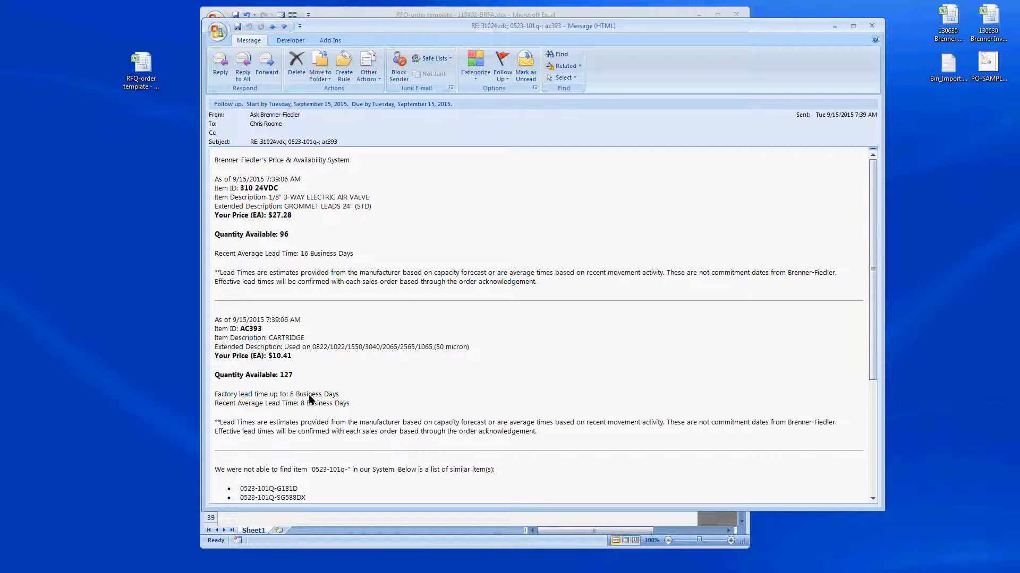
left_click(317, 141)
Step: Check the suggested similar item 0523-101Q-SG588DX, then minimize the reply message
scroll(352, 465, "down", 2)
left_click_drag(309, 447, 306, 447)
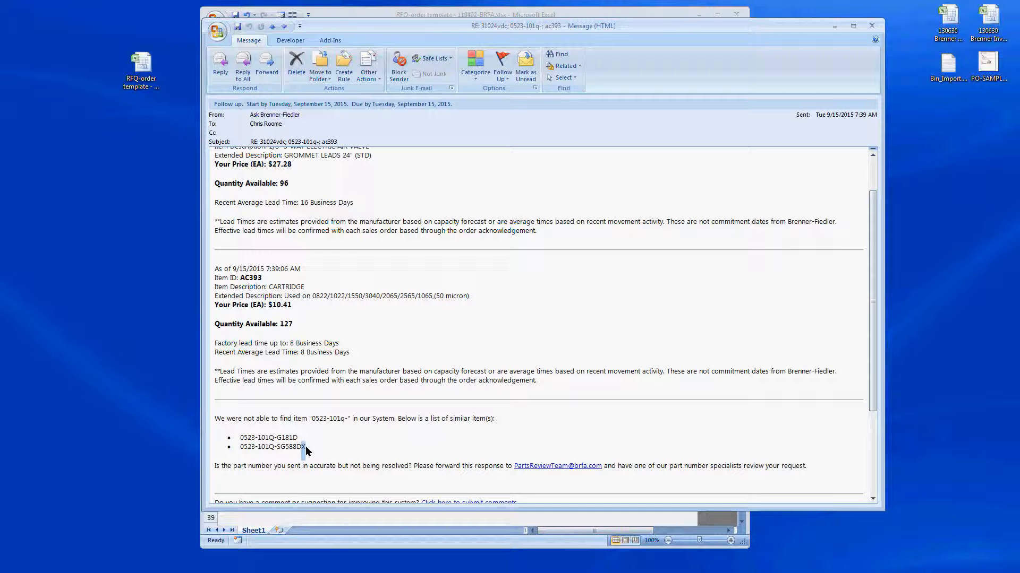
left_click(277, 451)
left_click_drag(311, 452, 277, 450)
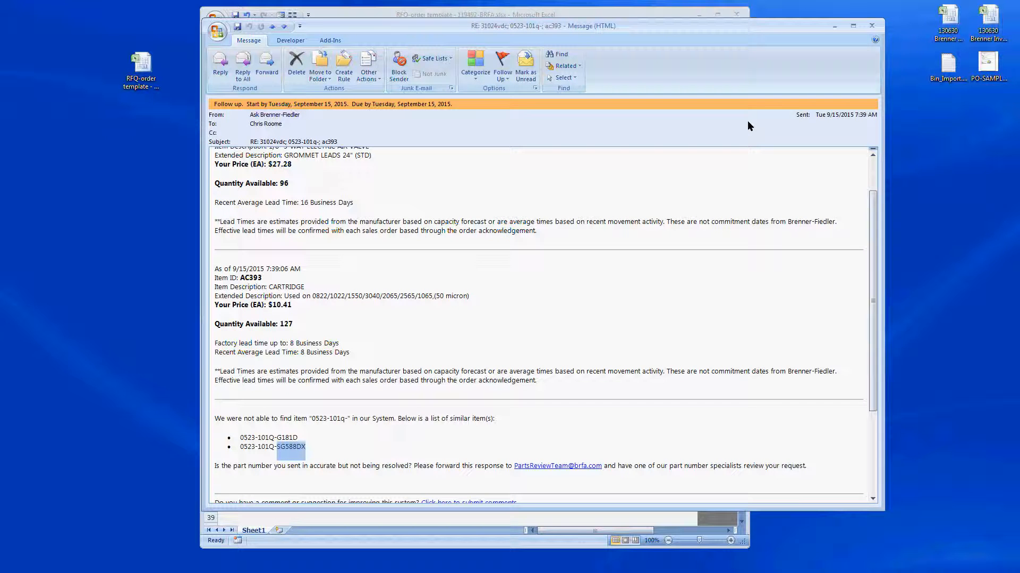
left_click(834, 26)
left_click(290, 233)
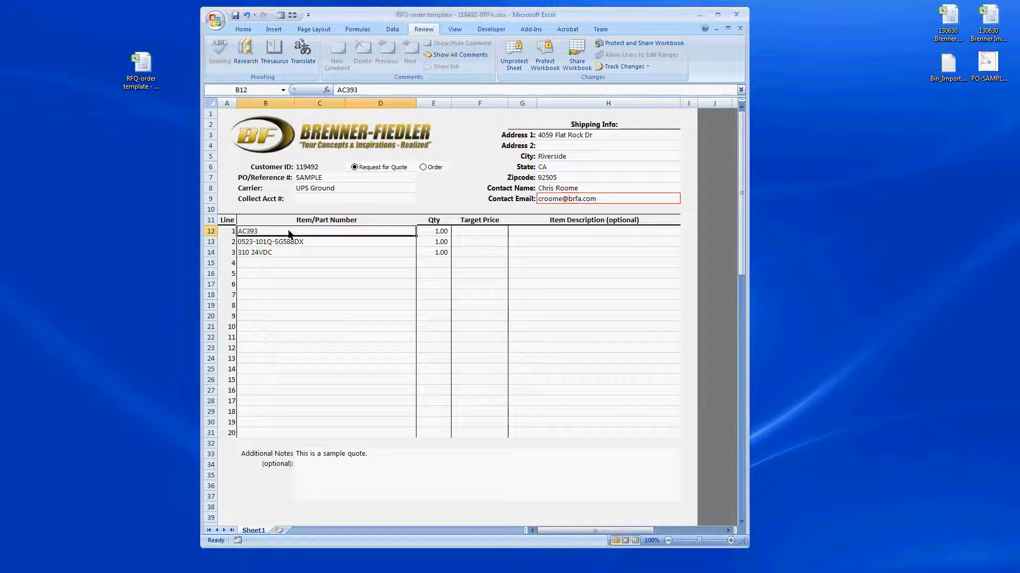
key("Down")
key("Down")
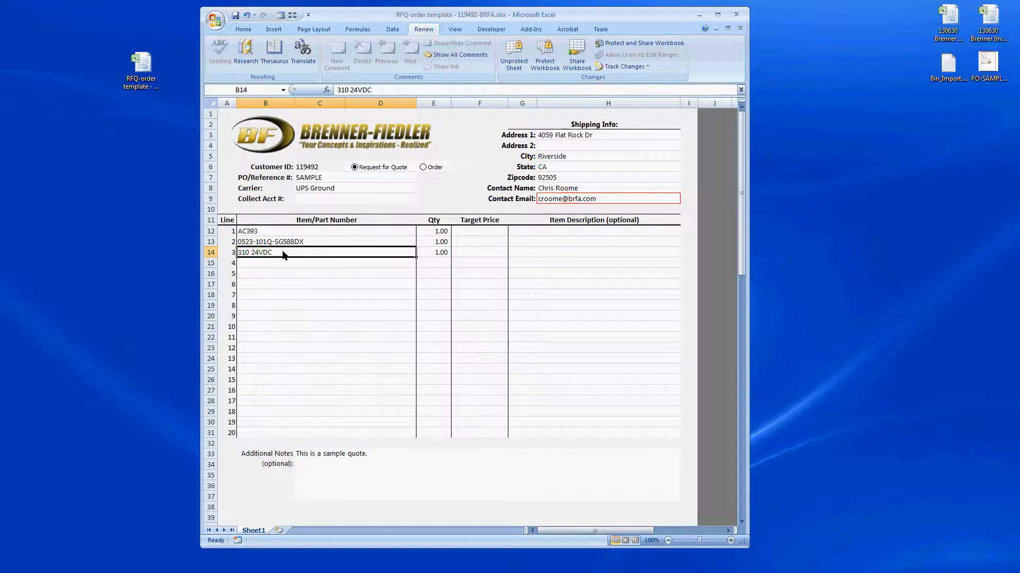
left_click(215, 19)
left_click(215, 19)
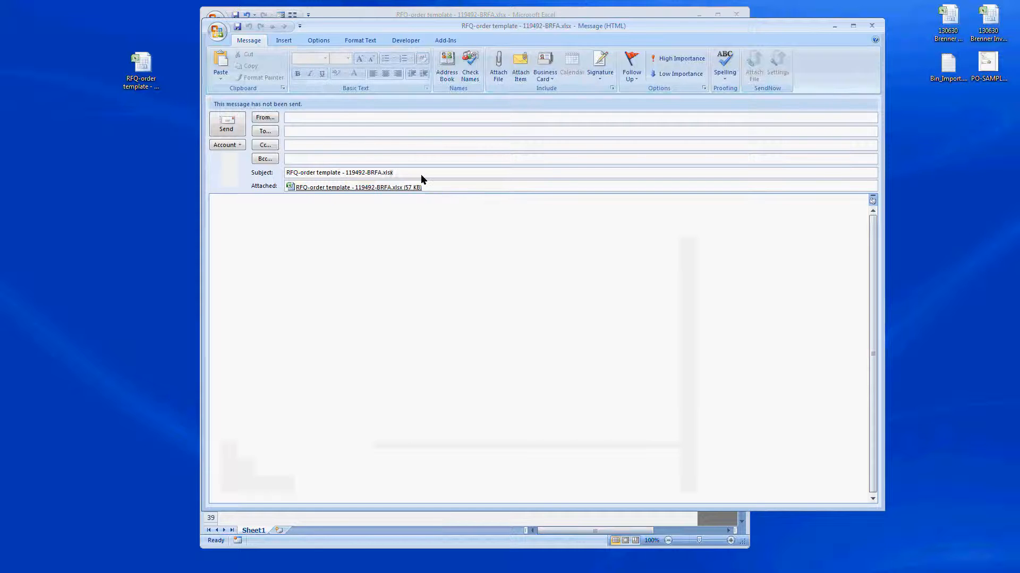
Step: Replace the subject with 'quote' and begin entering the recipient address
left_click_drag(420, 174, 277, 174)
type("quote")
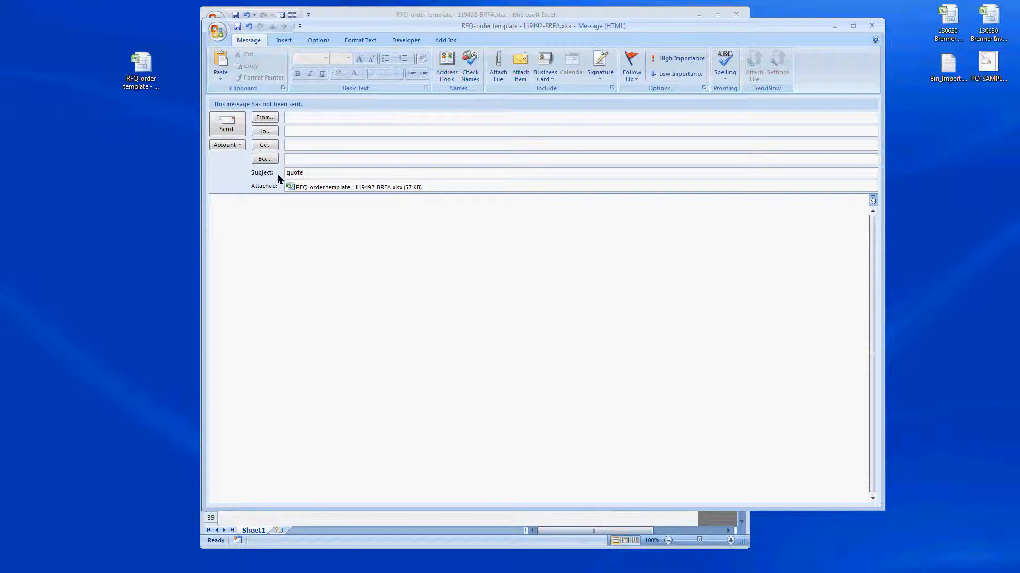
left_click(323, 131)
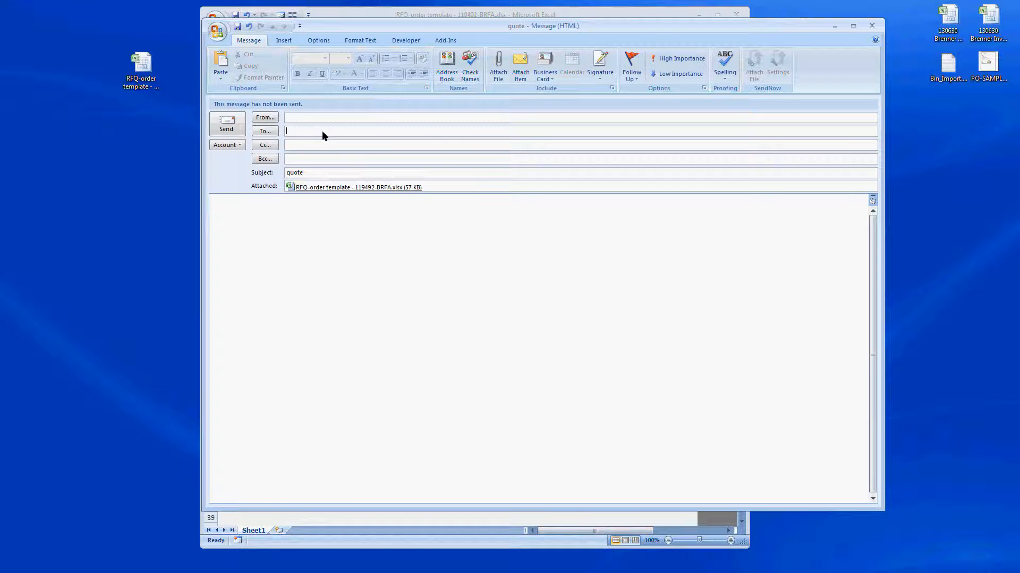
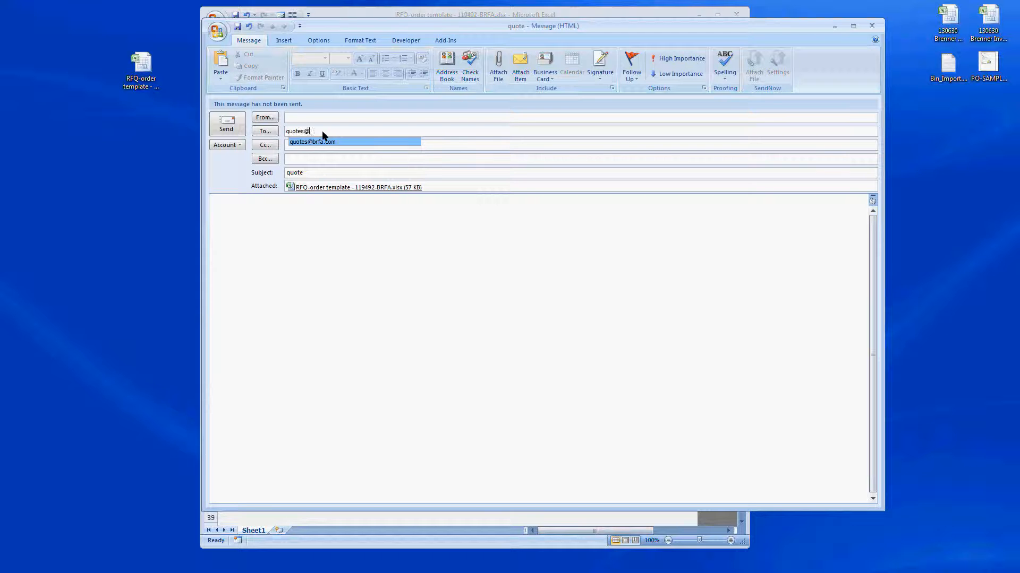
type("rfa")
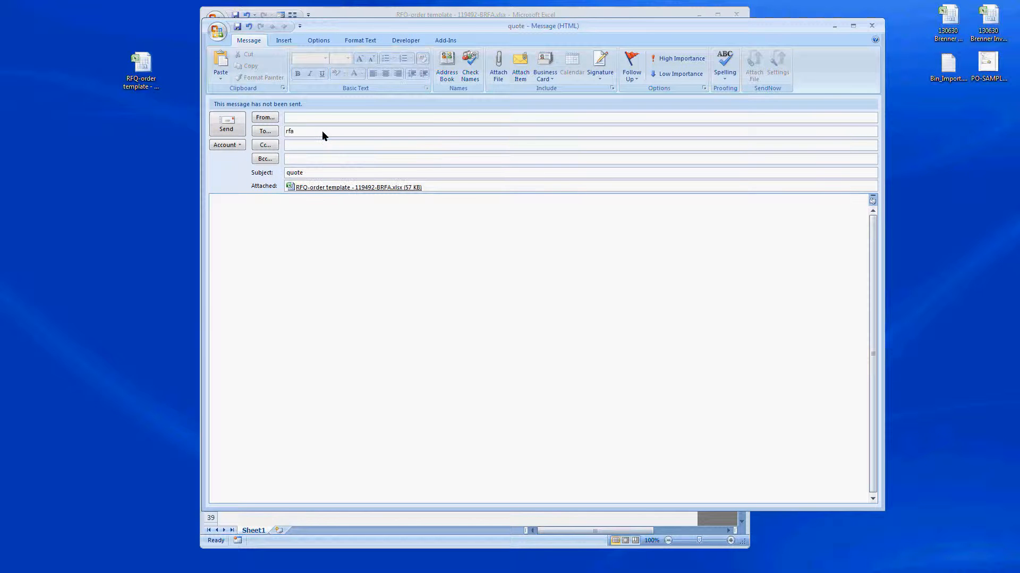
type("q")
Step: Address the message to the Brenner-Fiedler RFQ mailbox and send it
key("BackSpace")
key("BackSpace")
key("BackSpace")
type("ord")
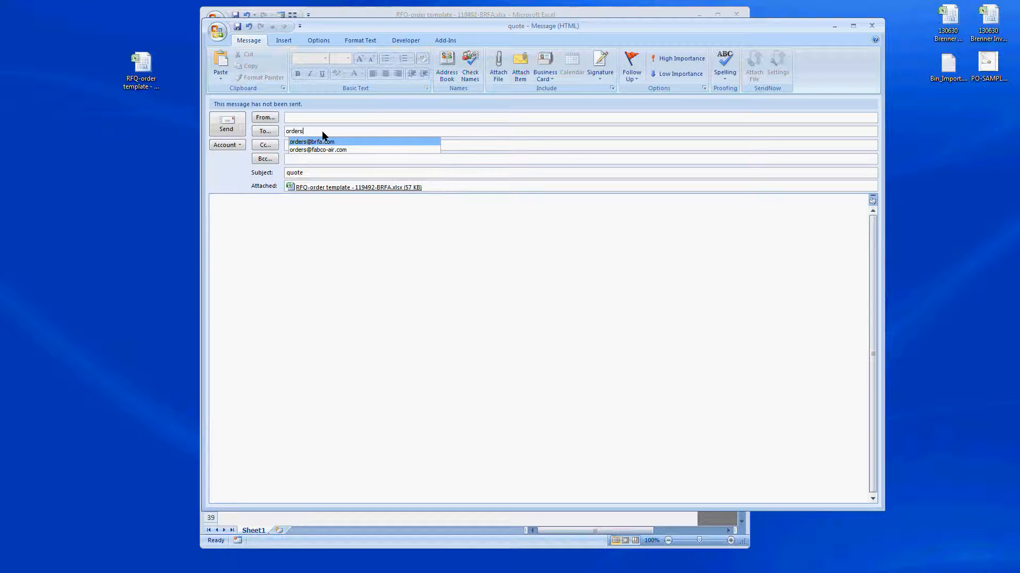
type("er")
key("BackSpace")
key("BackSpace")
key("BackSpace")
key("BackSpace")
key("BackSpace")
type("ask")
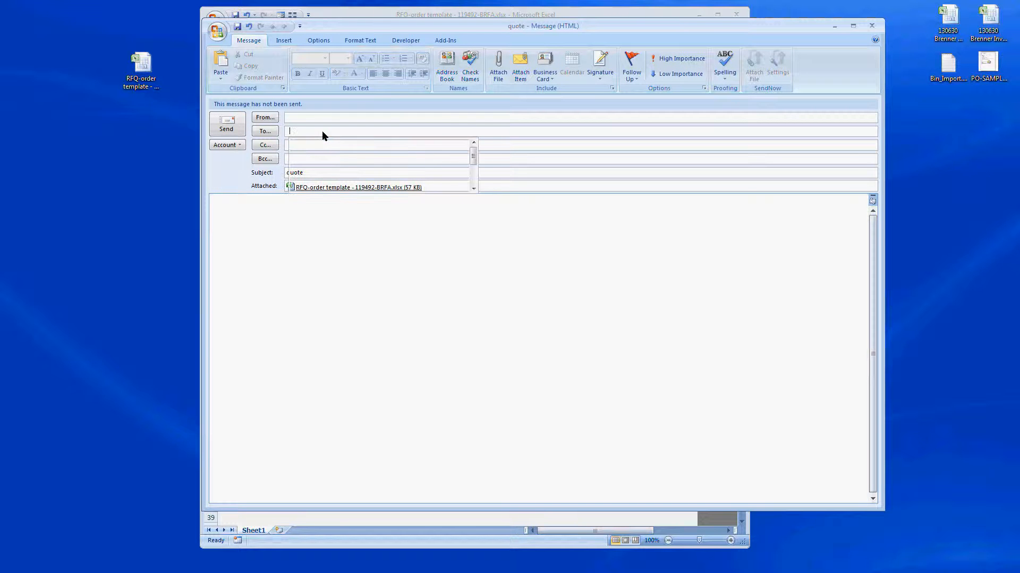
type("bf")
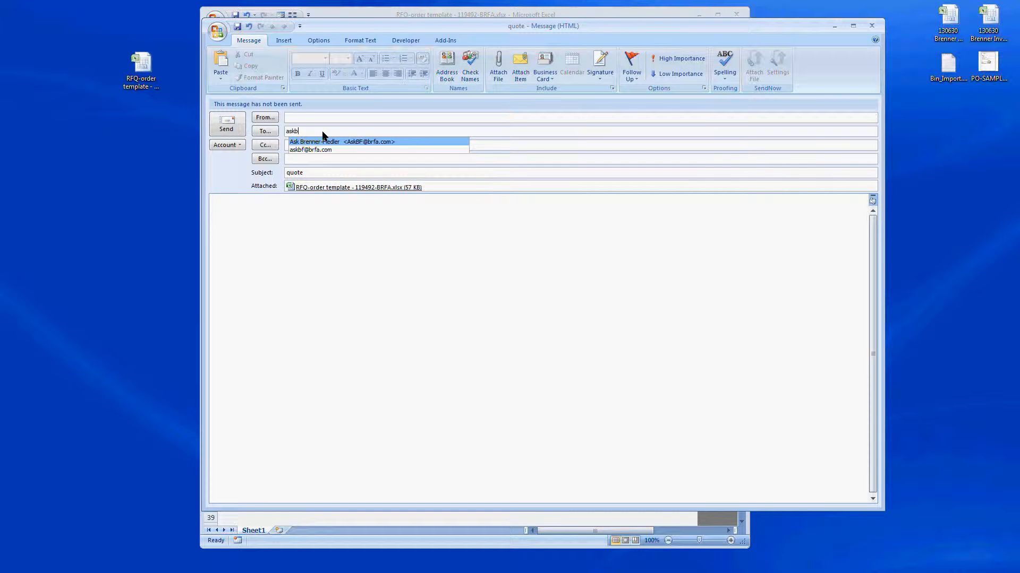
key("BackSpace")
key("BackSpace")
key("BackSpace")
key("BackSpace")
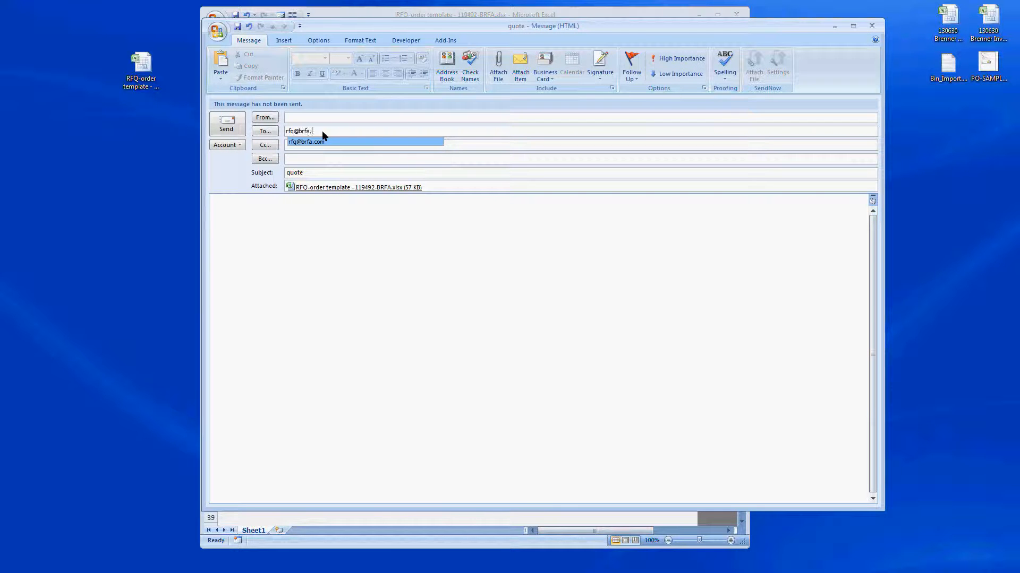
key("Return")
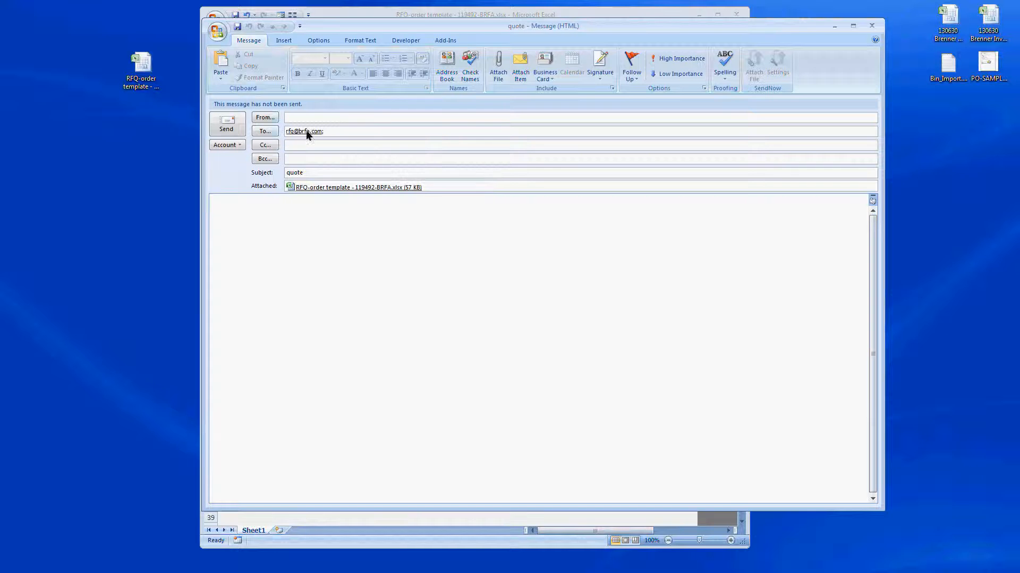
left_click(227, 124)
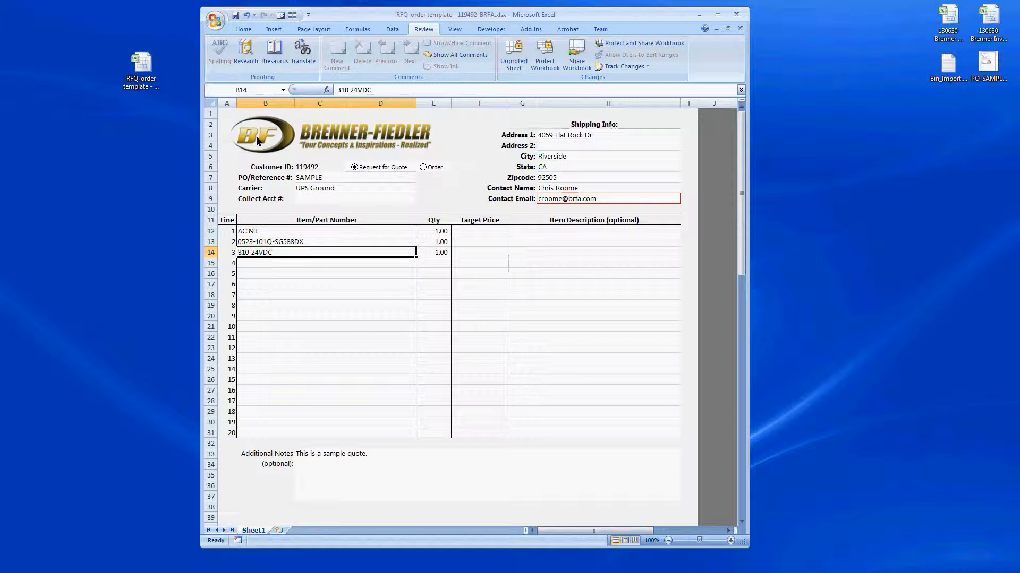
Step: Inspect the 'This is a sample quote.' note in C33 and leave it unchanged
left_click(383, 472)
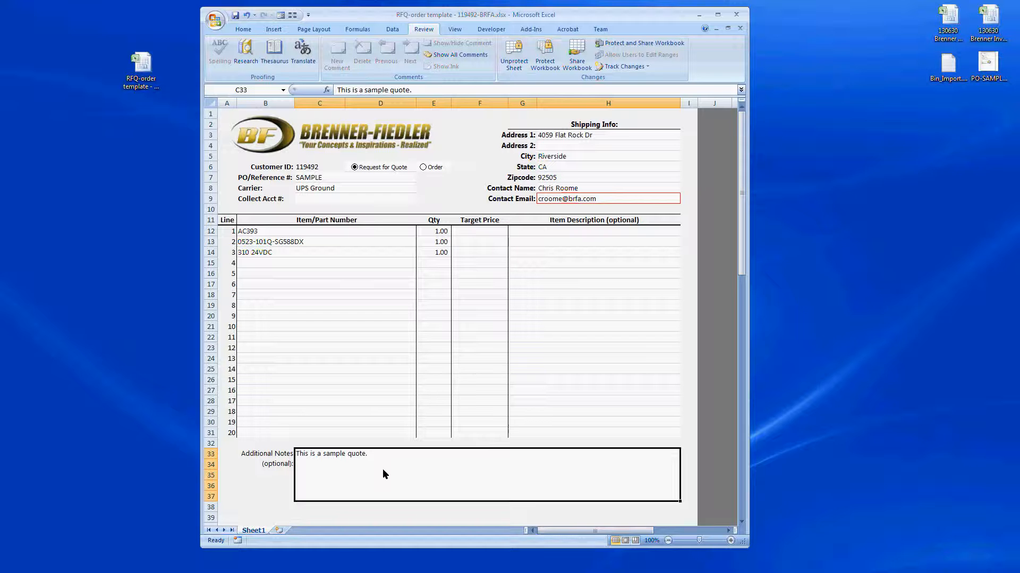
double_click(385, 456)
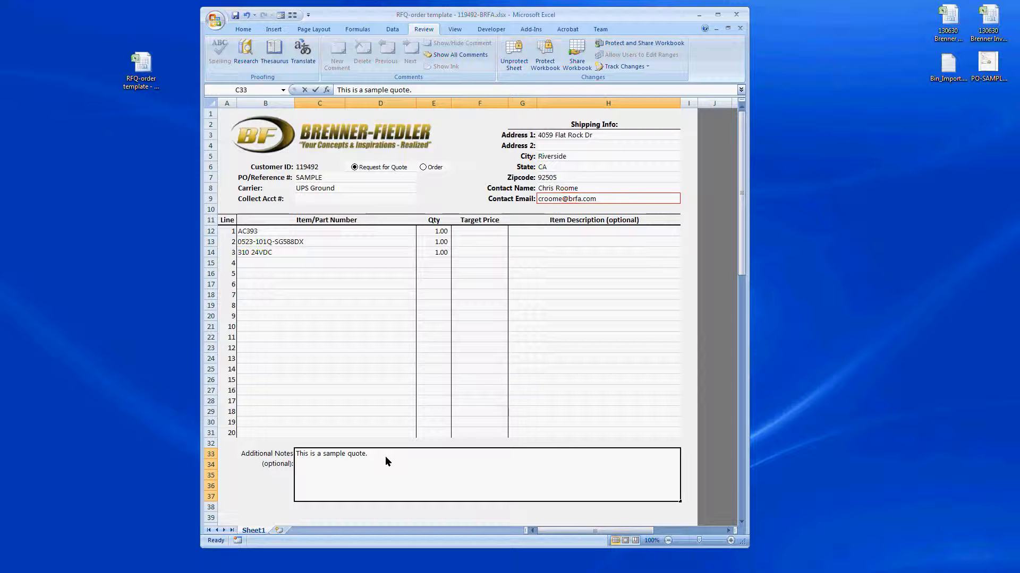
double_click(384, 457)
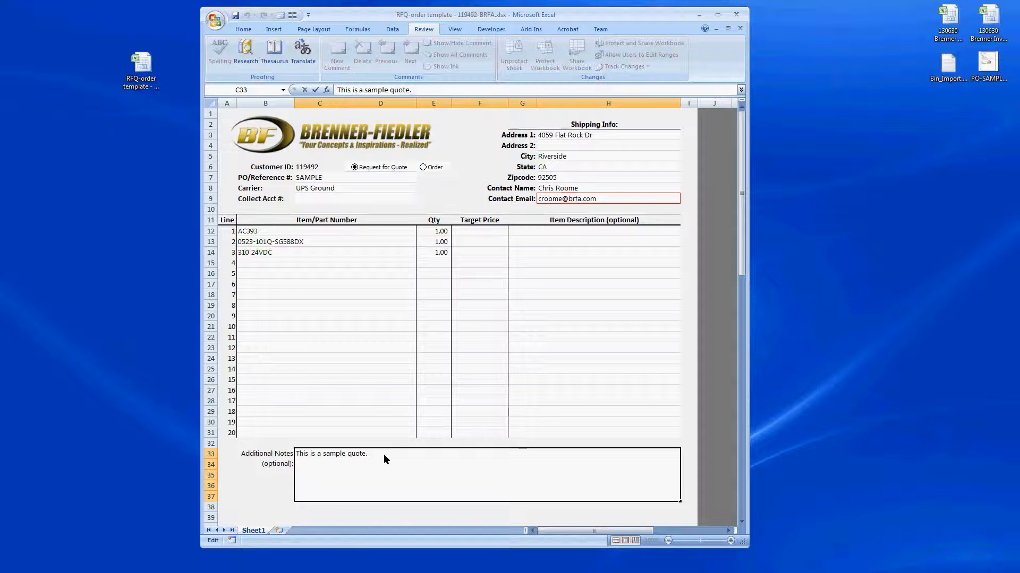
left_click_drag(383, 454, 296, 456)
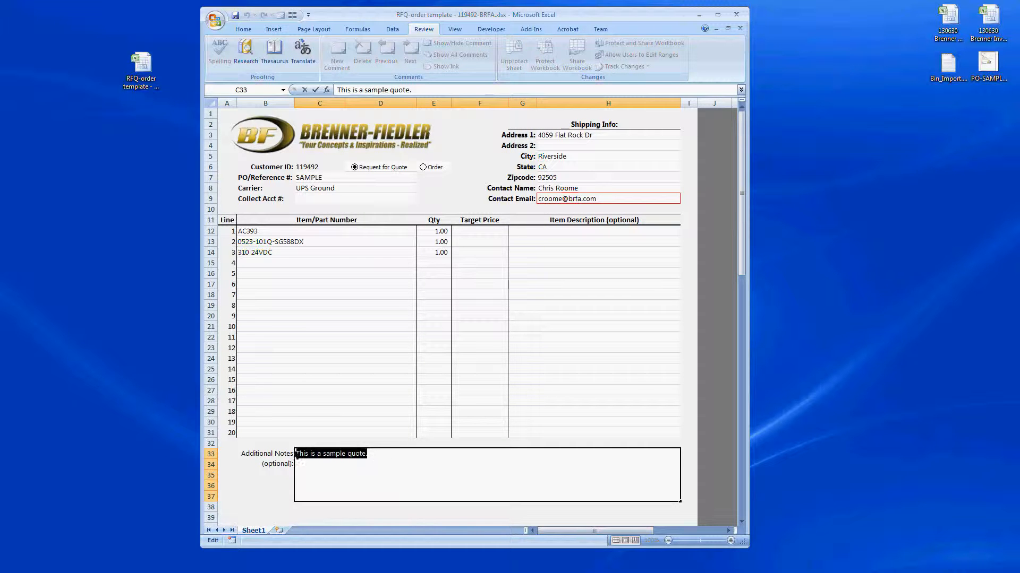
left_click(367, 470)
left_click_drag(380, 454, 295, 456)
left_click(341, 231)
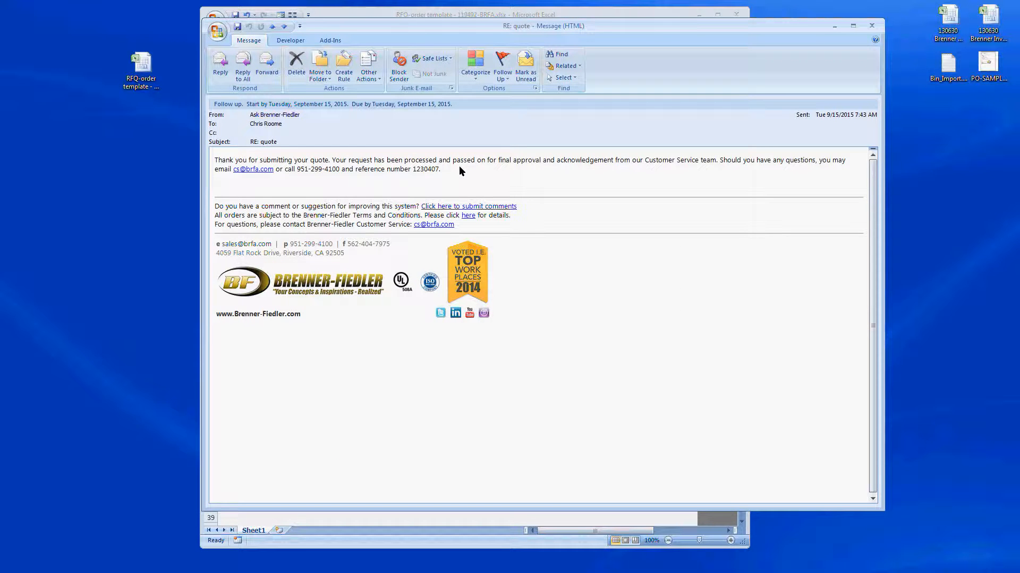
left_click_drag(386, 169, 454, 170)
left_click_drag(437, 170, 420, 172)
left_click_drag(420, 172, 414, 172)
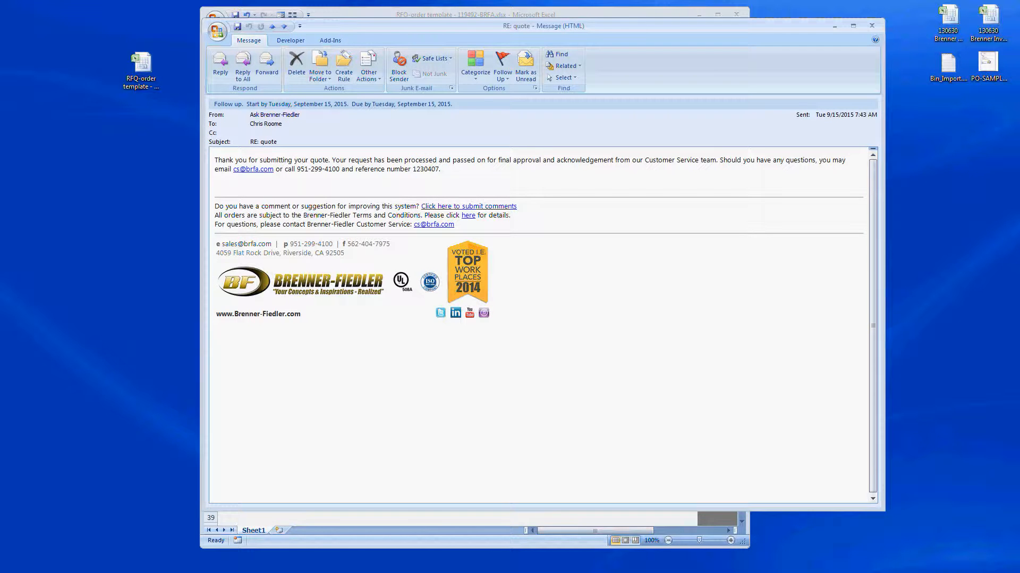